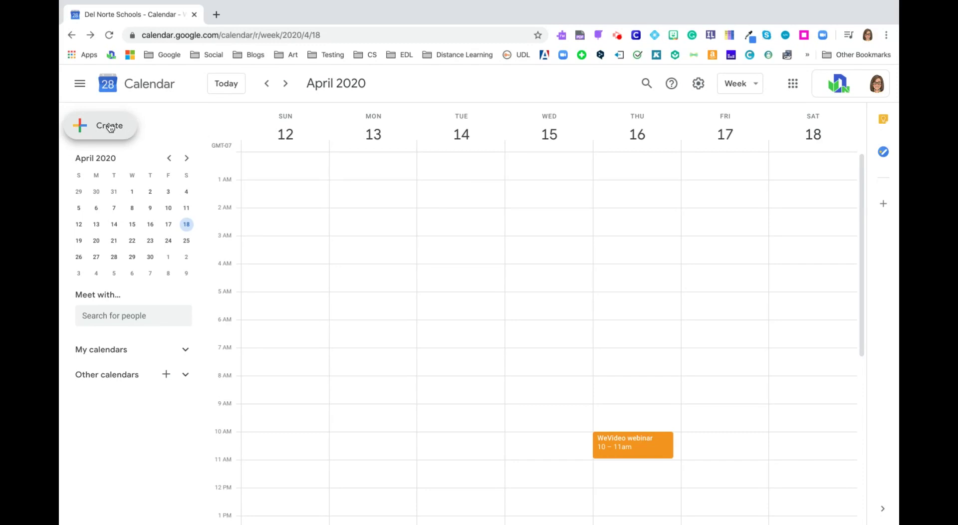
# Create appointment slots titled "Office Hours" and open their full event options.
pyautogui.click(111, 127)
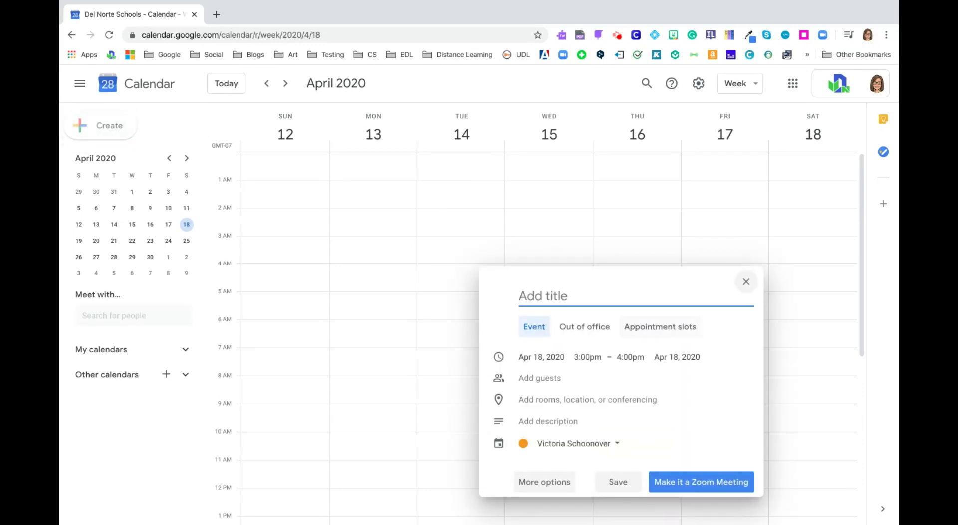
pyautogui.click(658, 329)
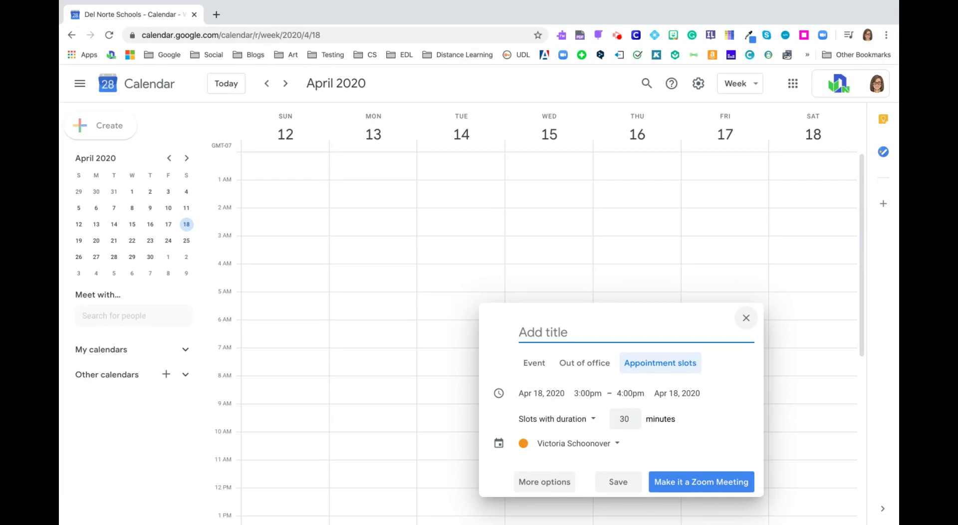
pyautogui.write('Office Hours')
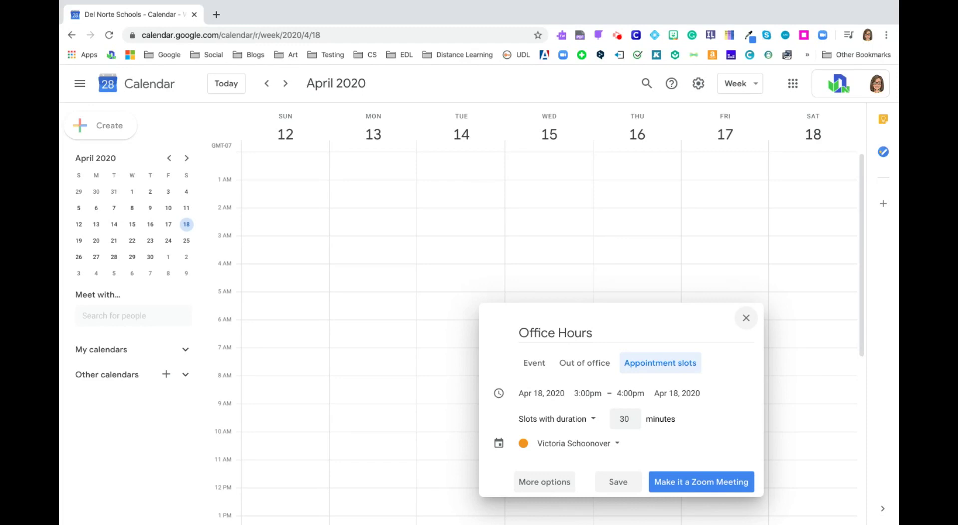
pyautogui.click(562, 483)
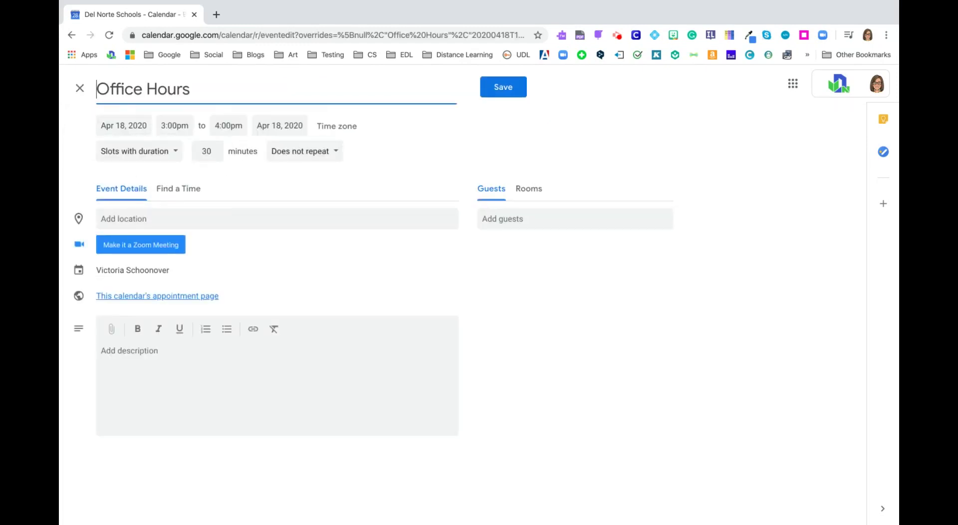
# Schedule the Office Hours slots on Apr 15, 2020 from 1:00pm to 3:00pm.
pyautogui.click(124, 126)
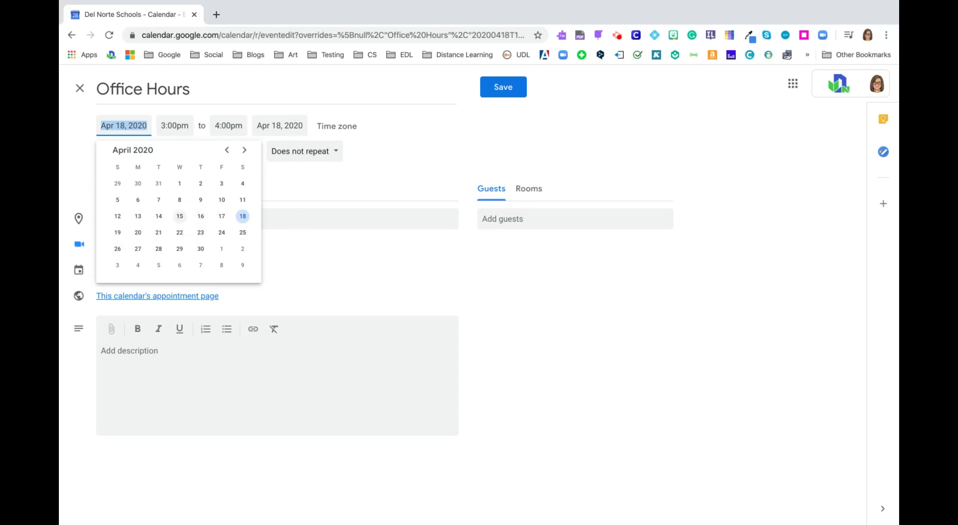
pyautogui.click(179, 216)
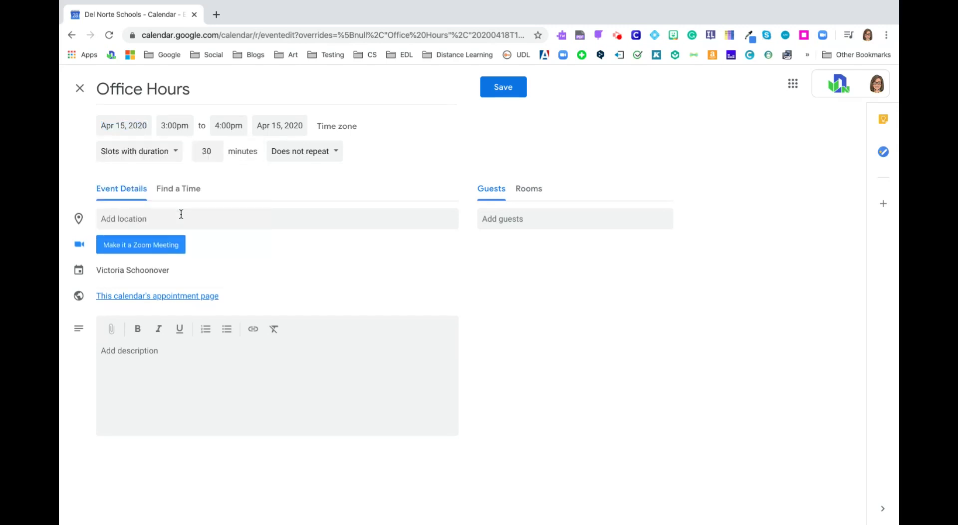
pyautogui.click(174, 126)
pyautogui.scroll(3, 180, 163)
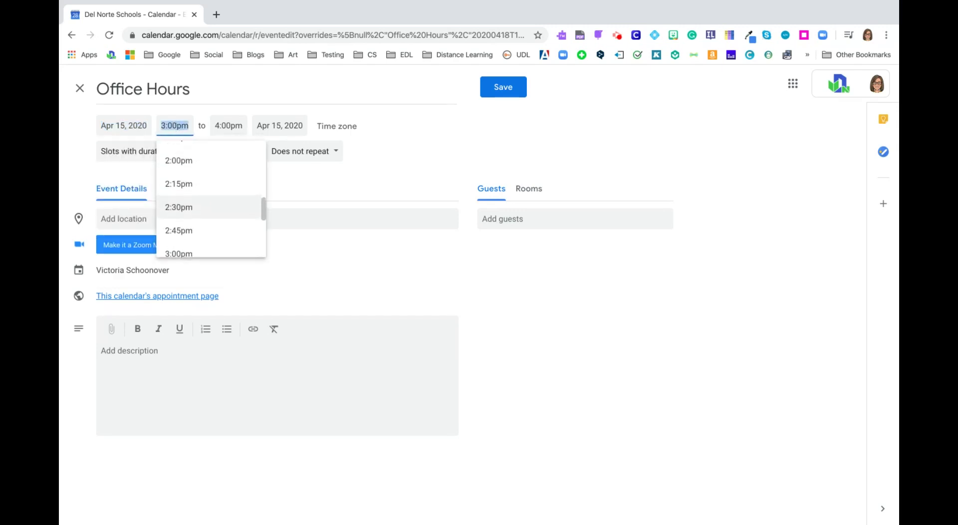
pyautogui.scroll(3, 209, 199)
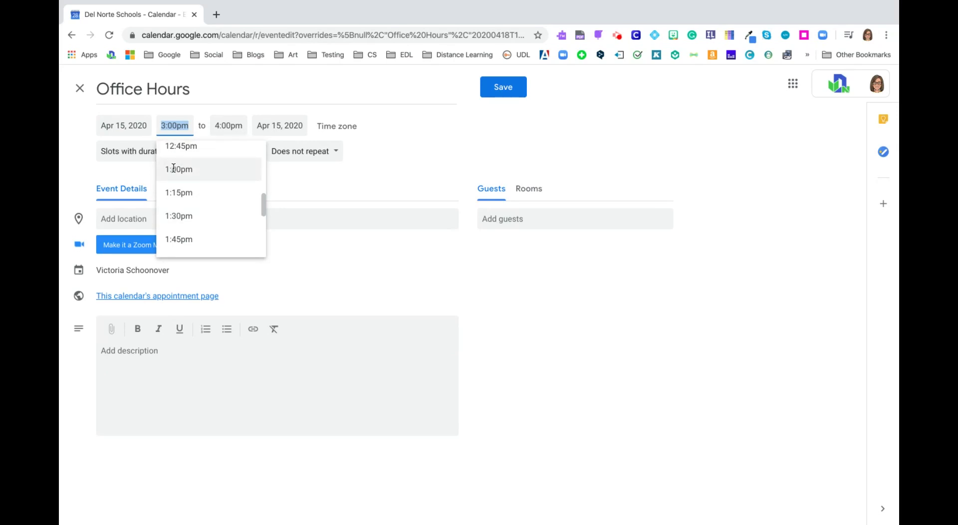
pyautogui.click(176, 170)
pyautogui.click(226, 126)
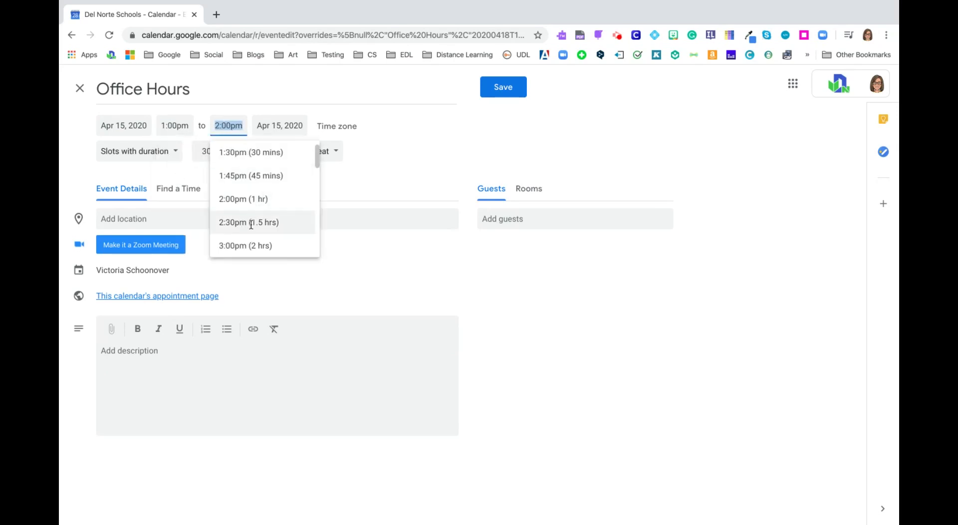
pyautogui.click(236, 244)
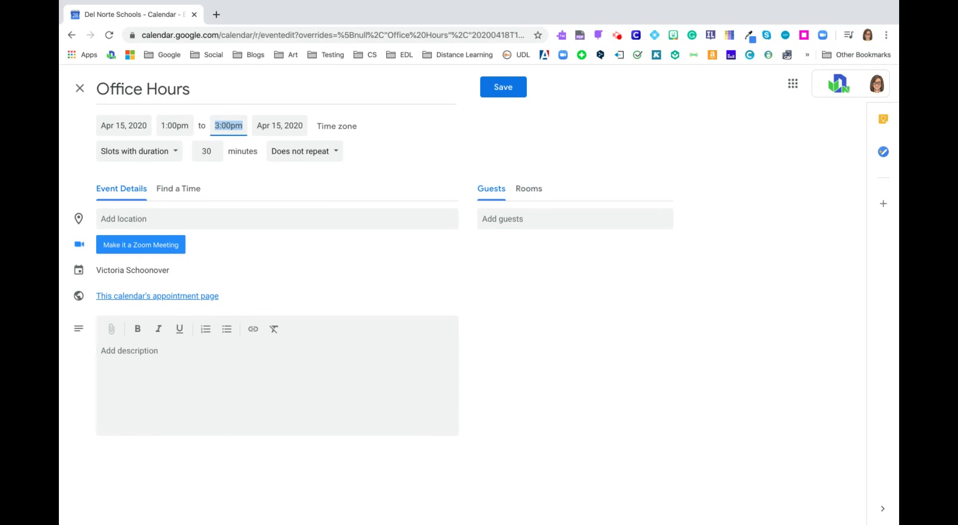
# Set a custom recurrence for Office Hours, every 1 week on Wednesday, ending after 4 occurrences.
pyautogui.click(329, 153)
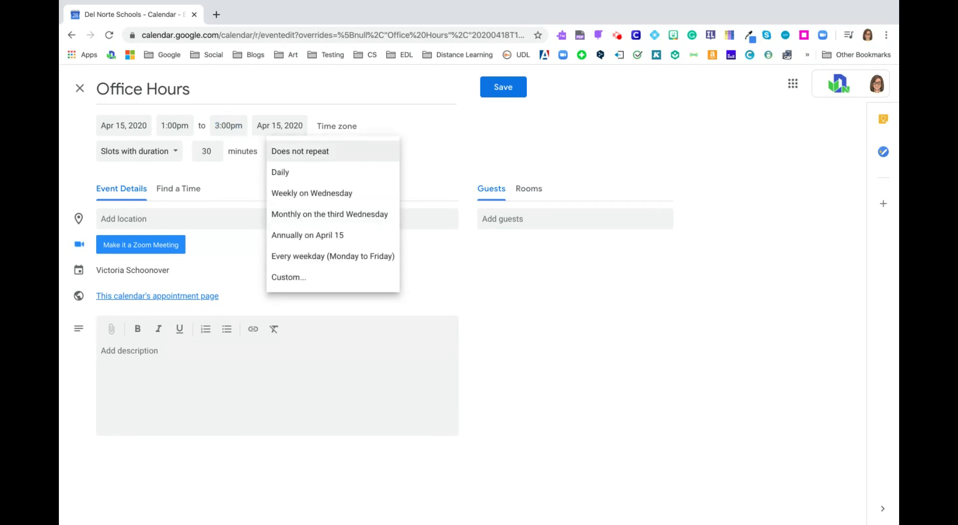
pyautogui.click(314, 277)
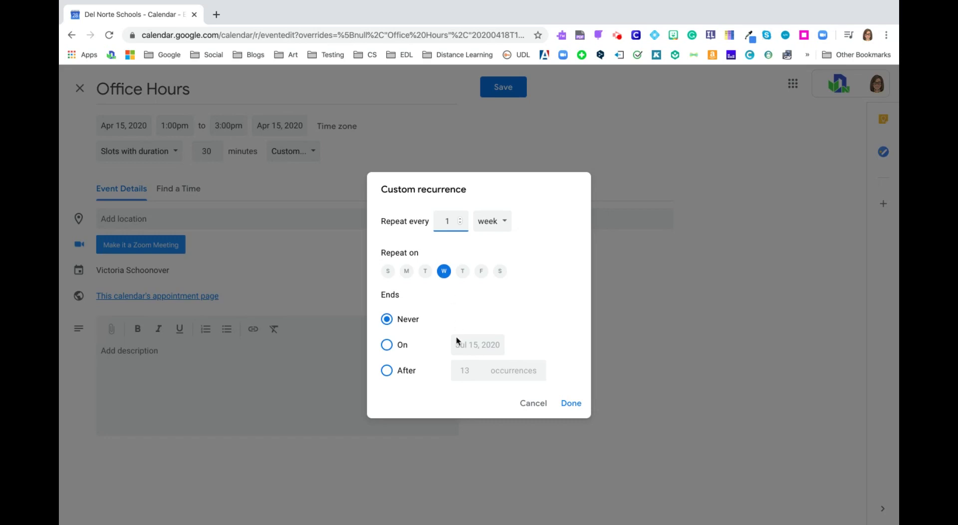
pyautogui.click(387, 371)
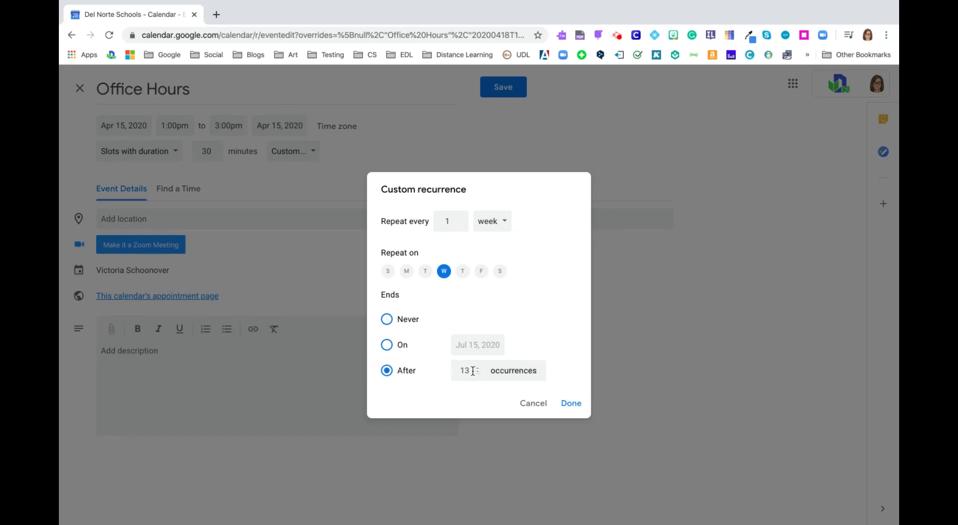
pyautogui.click(462, 370)
pyautogui.doubleClick(464, 368)
pyautogui.write('4')
pyautogui.click(577, 404)
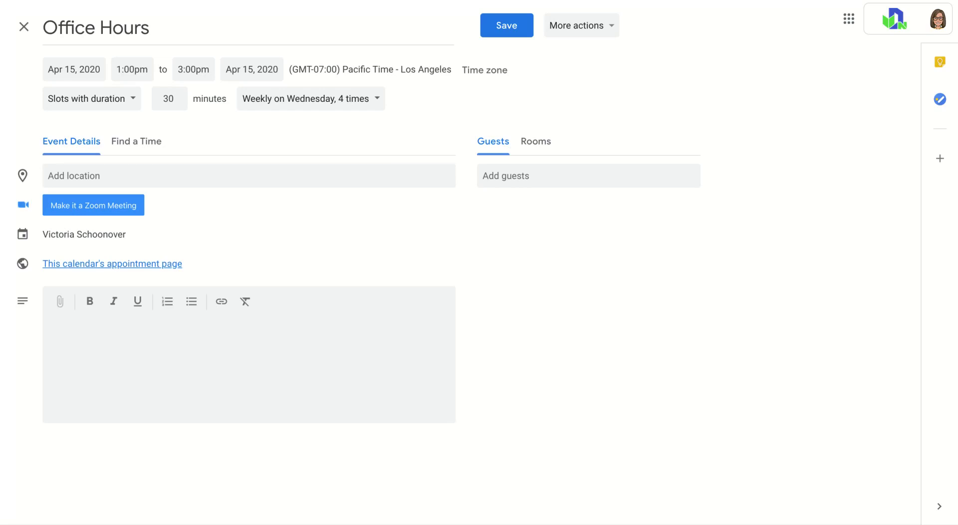
# Make Office Hours a Zoom meeting, save the event, and copy the link address of its calendar appointment page.
pyautogui.click(89, 204)
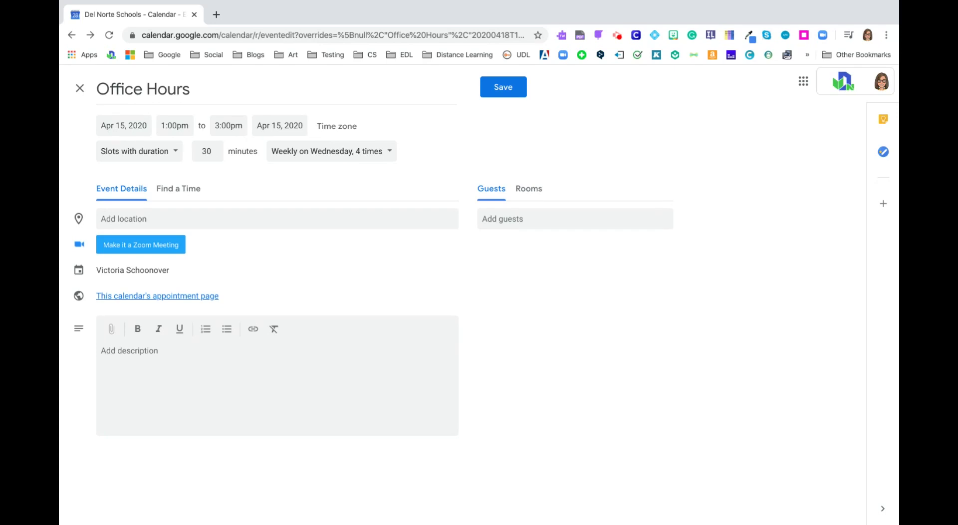
pyautogui.click(154, 247)
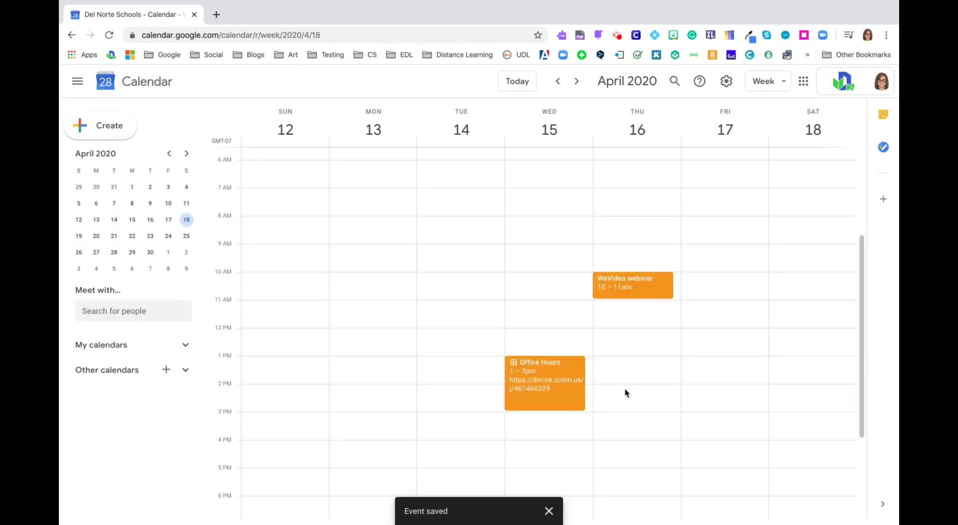
pyautogui.click(546, 390)
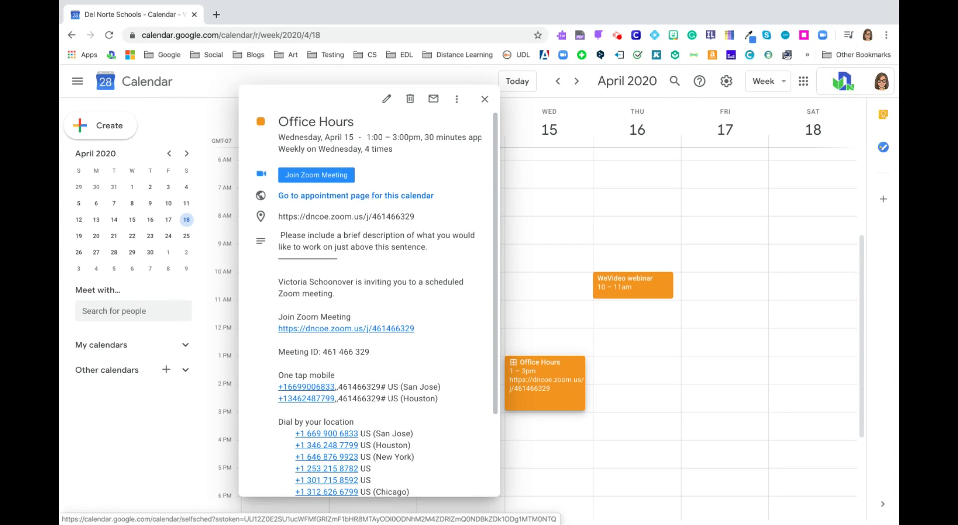
pyautogui.rightClick(356, 197)
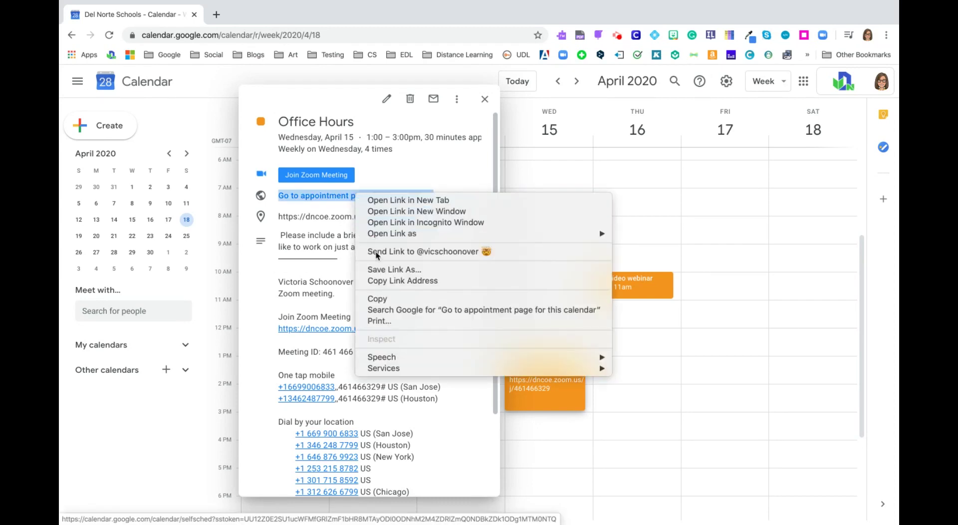
pyautogui.click(385, 280)
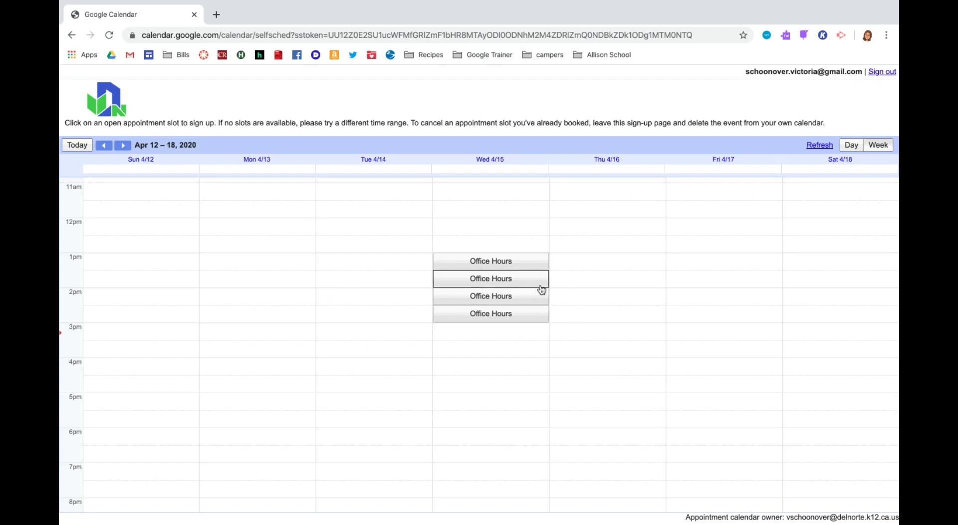
# On the appointment page, book the Wednesday, April 15, 1:30pm Office Hours slot with the description "I just want to check in" addressed to the teacher.
pyautogui.click(509, 280)
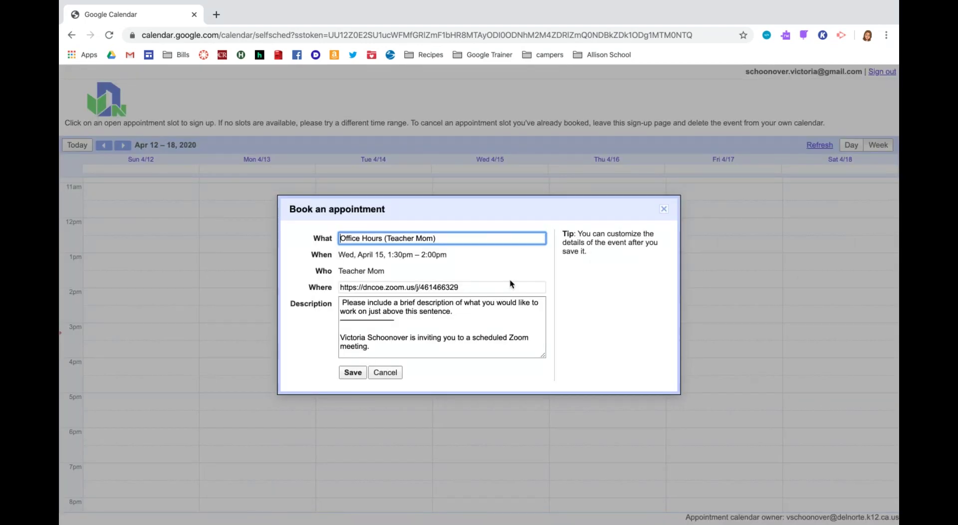
pyautogui.click(342, 301)
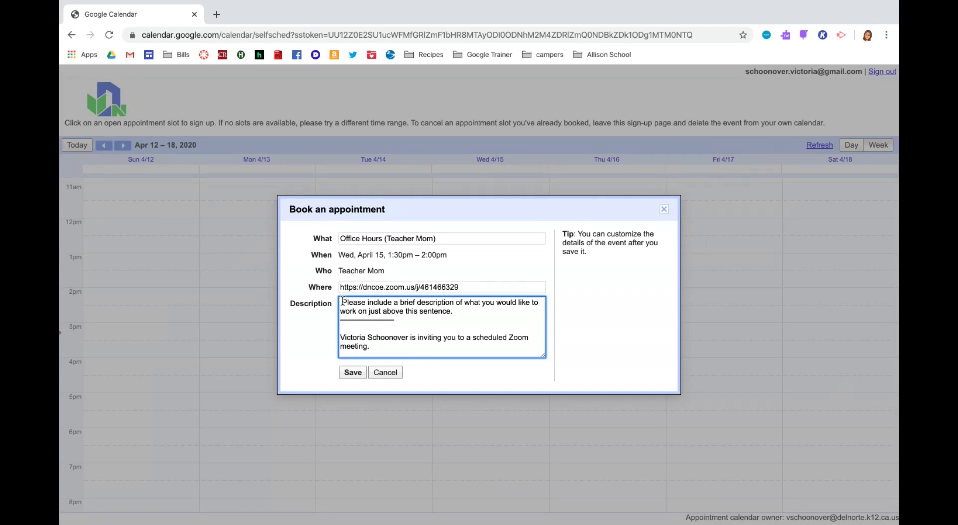
pyautogui.press('Return')
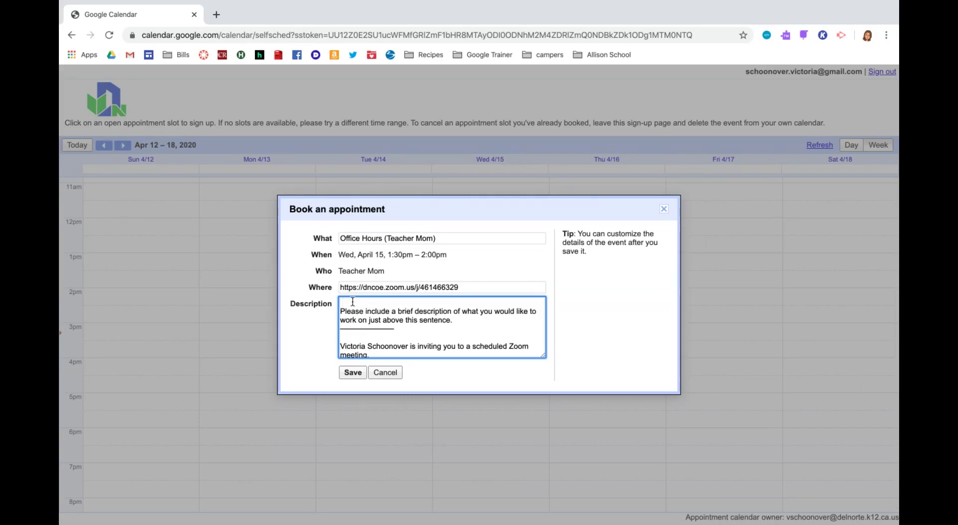
pyautogui.write('I')
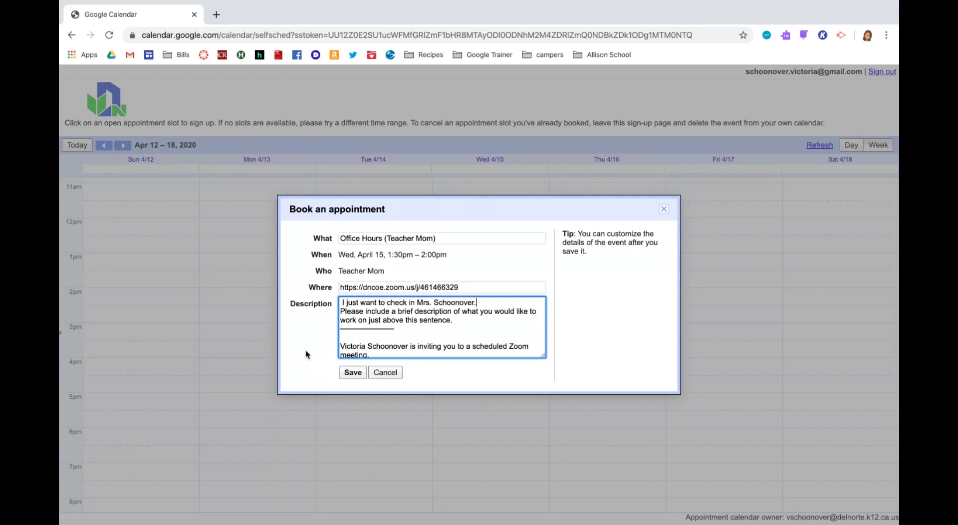
pyautogui.click(352, 372)
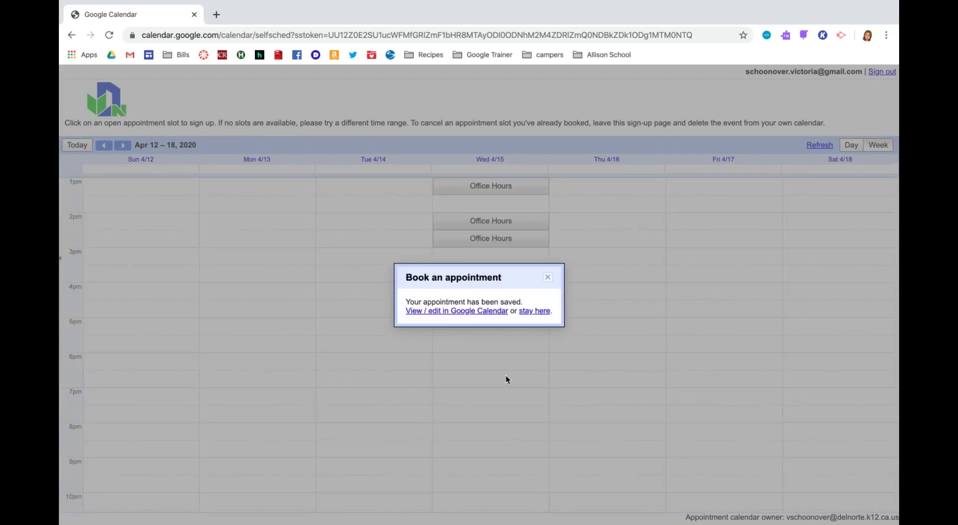
pyautogui.click(547, 277)
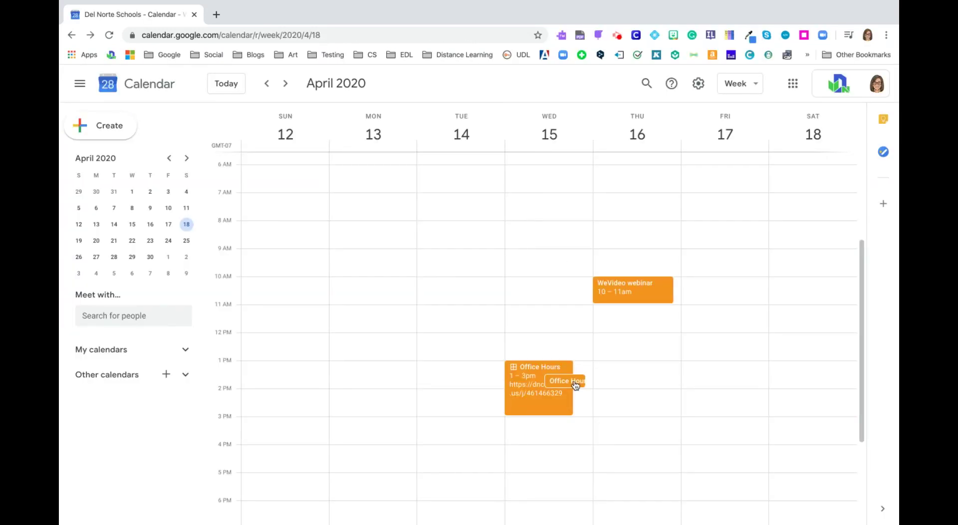
# In the organizer's calendar, open the details of the booked Office Hours appointment on Wednesday, April 15.
pyautogui.click(567, 381)
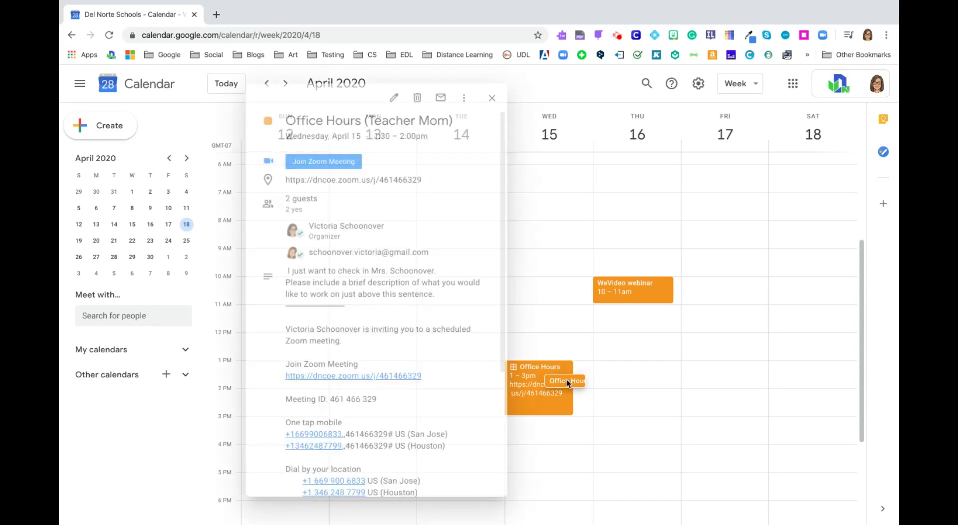